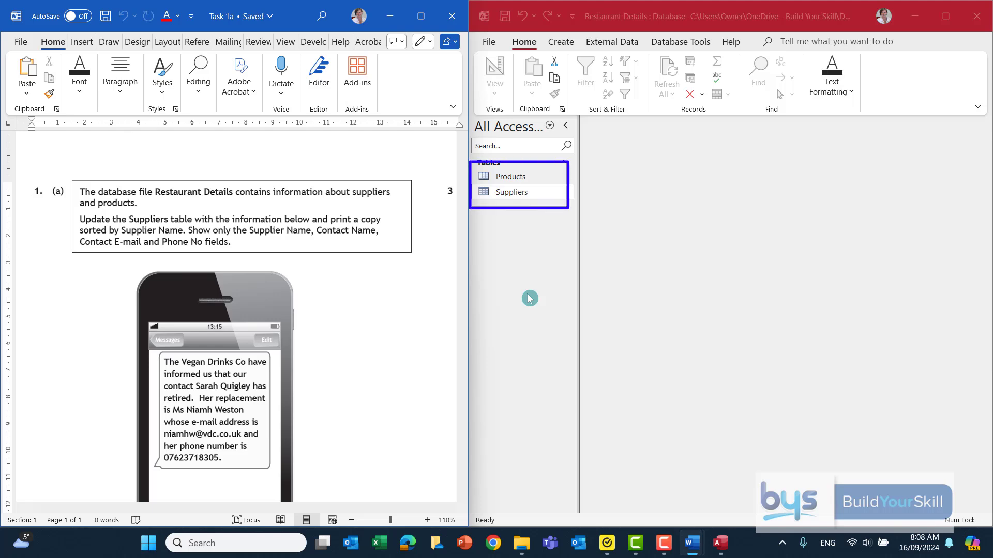
Step: Maximize Access, review the Products and Suppliers tables, then close both
{"action": "left_click", "coordinate": [946, 16]}
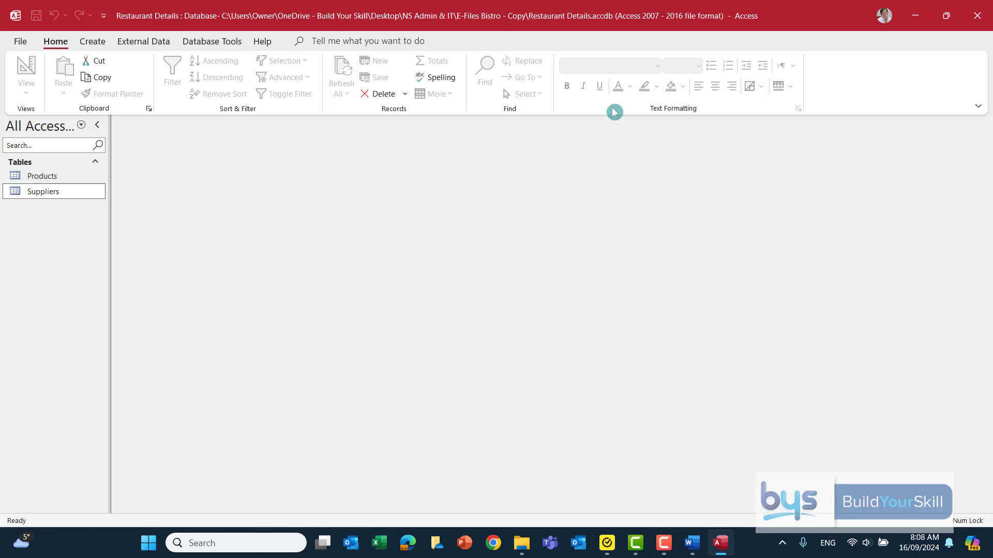
{"action": "double_click", "coordinate": [36, 177]}
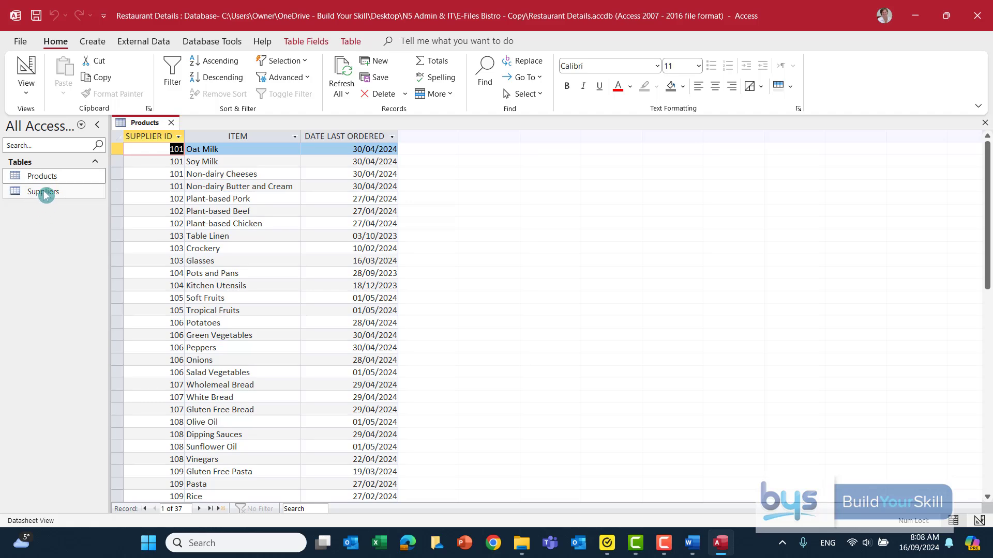
{"action": "double_click", "coordinate": [46, 194]}
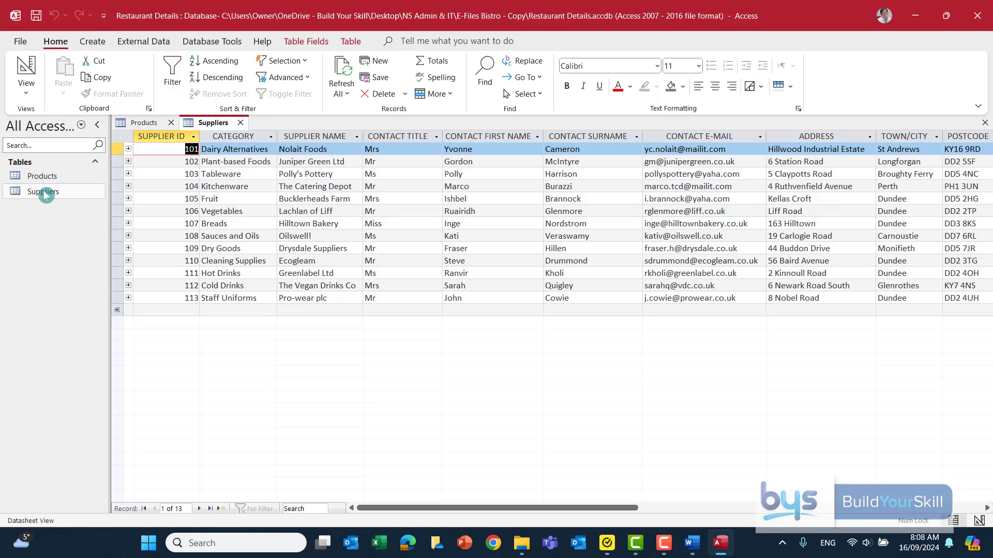
{"action": "left_click", "coordinate": [241, 123]}
{"action": "left_click", "coordinate": [171, 123]}
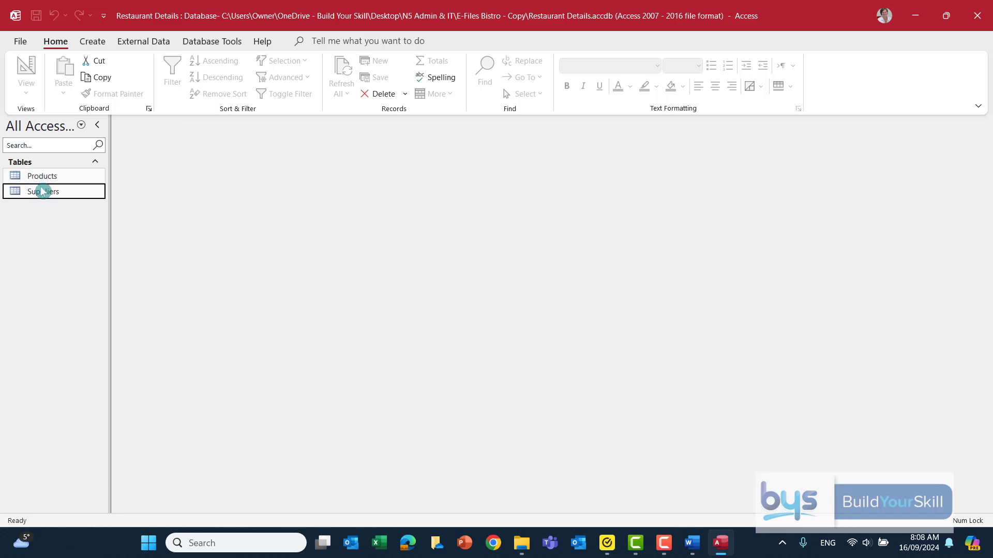
{"action": "left_click", "coordinate": [212, 44]}
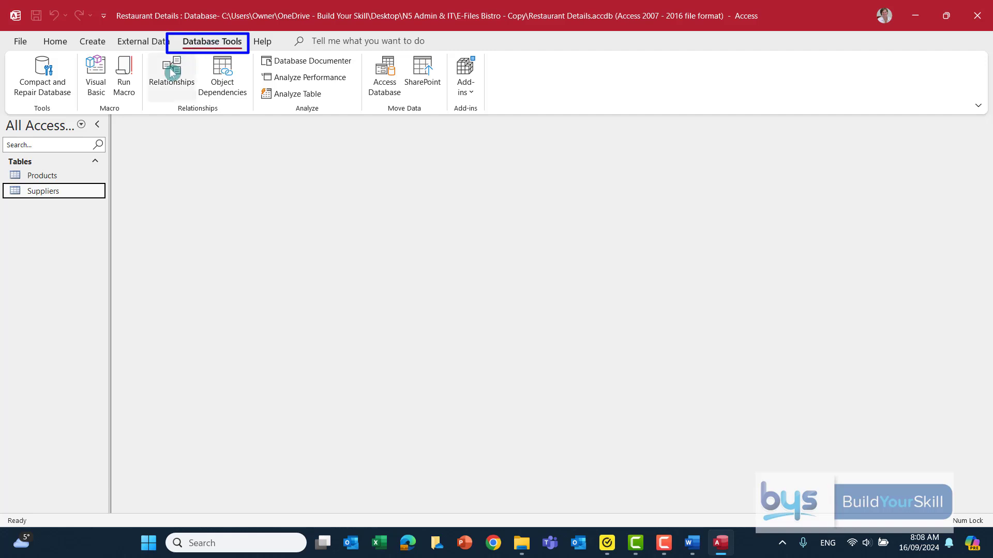
{"action": "left_click", "coordinate": [171, 73]}
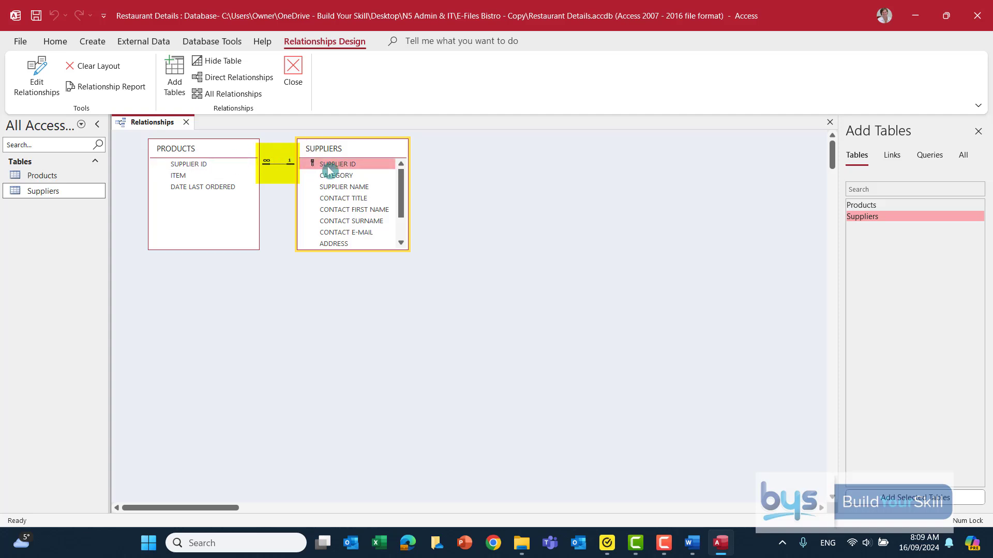
{"action": "left_click", "coordinate": [244, 164]}
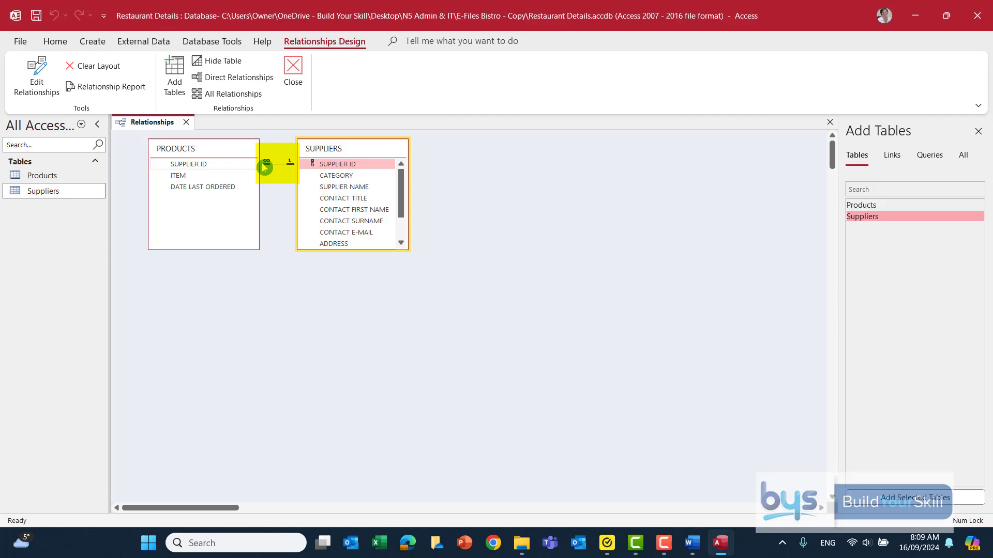
{"action": "left_click", "coordinate": [232, 187]}
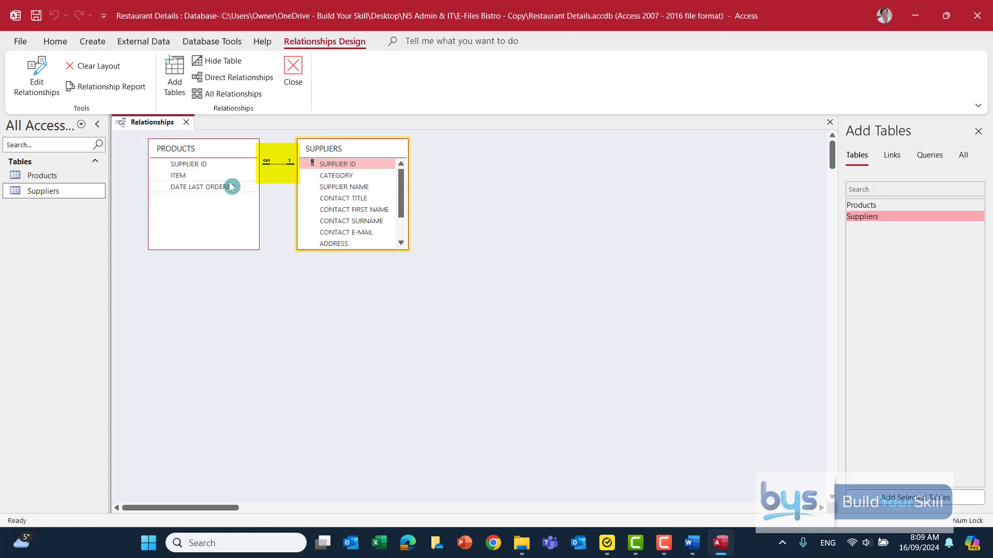
{"action": "left_click", "coordinate": [333, 189]}
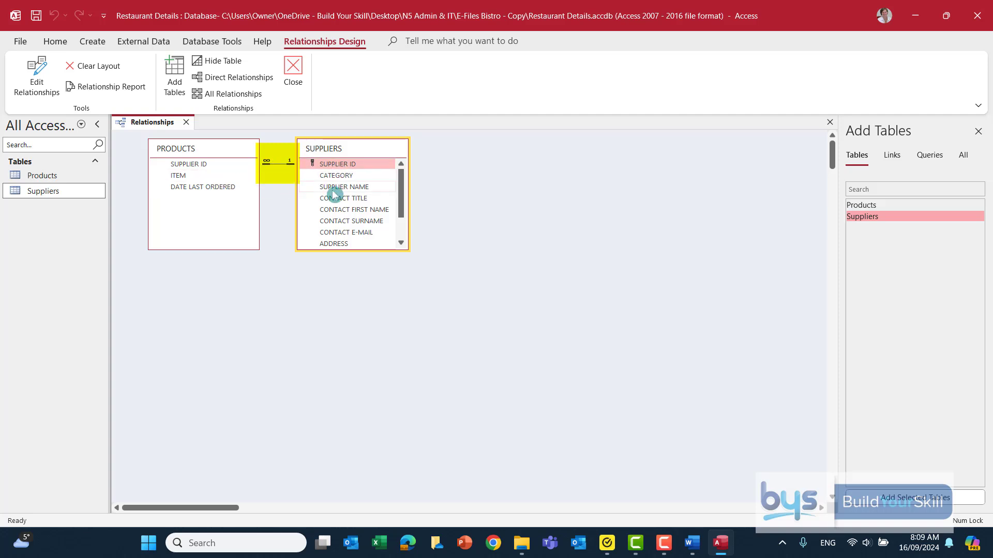
{"action": "left_click", "coordinate": [293, 71]}
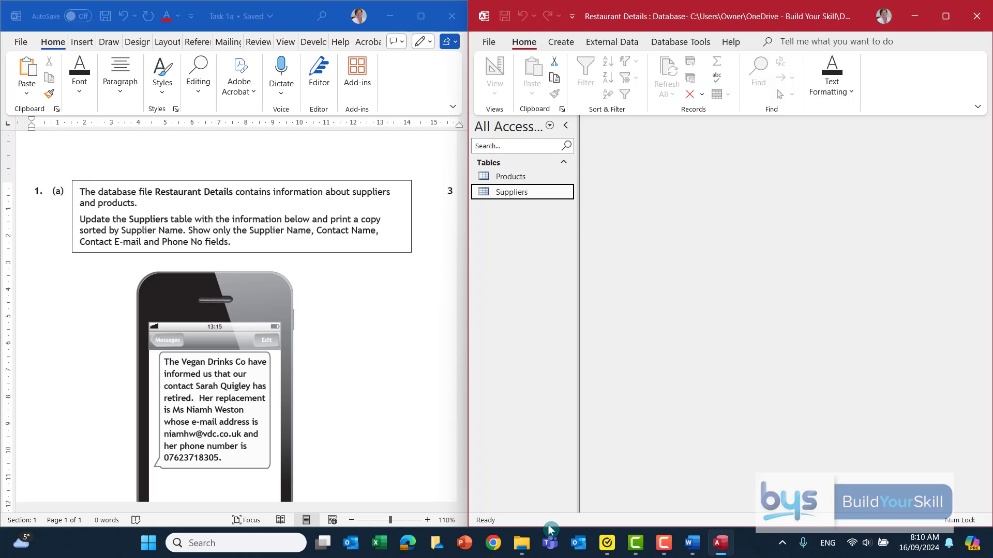
Step: Open the Suppliers table and select The Vegan Drinks Co's contact title
{"action": "double_click", "coordinate": [511, 193]}
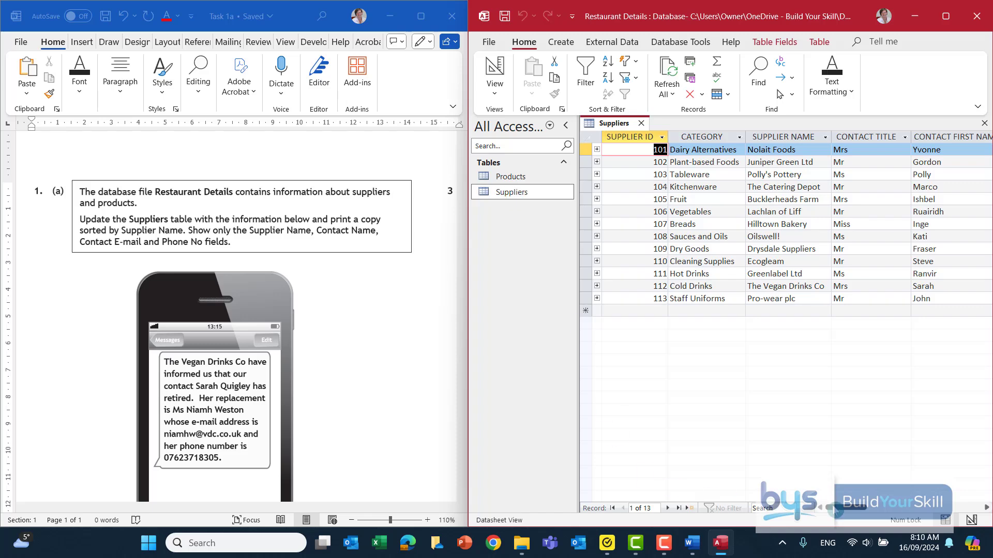
{"action": "left_click_drag", "start_coordinate": [850, 510], "coordinate": [859, 510]}
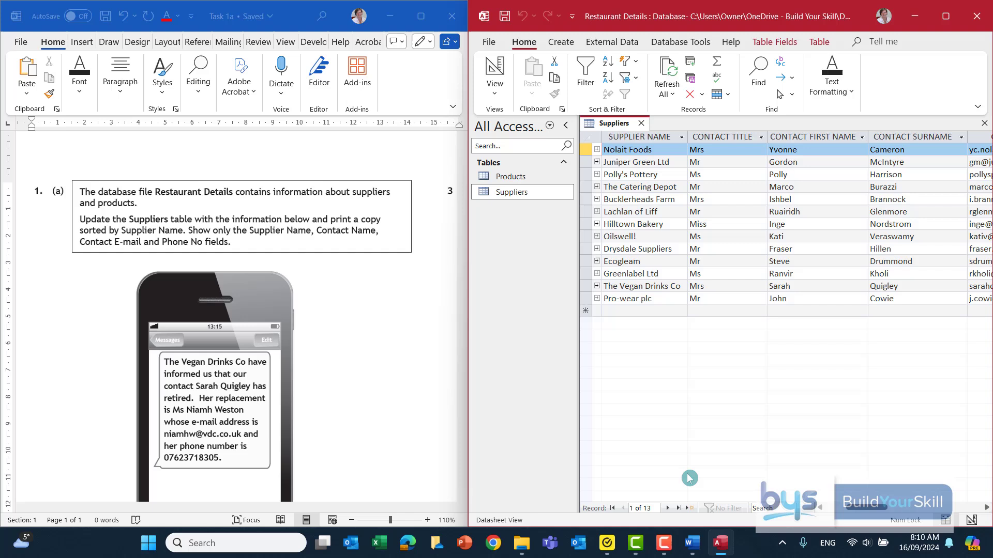
{"action": "left_click", "coordinate": [634, 286]}
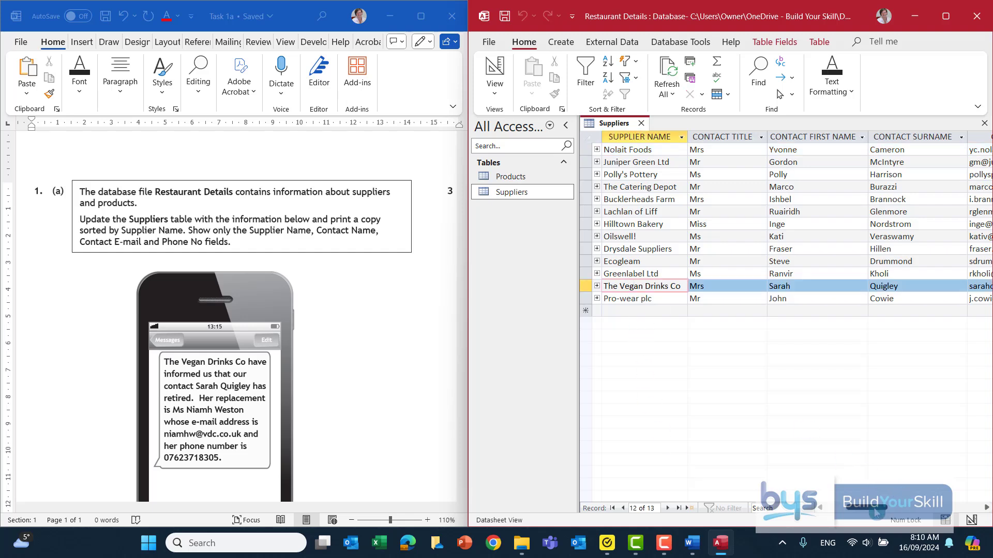
{"action": "left_click_drag", "start_coordinate": [887, 510], "coordinate": [898, 509]}
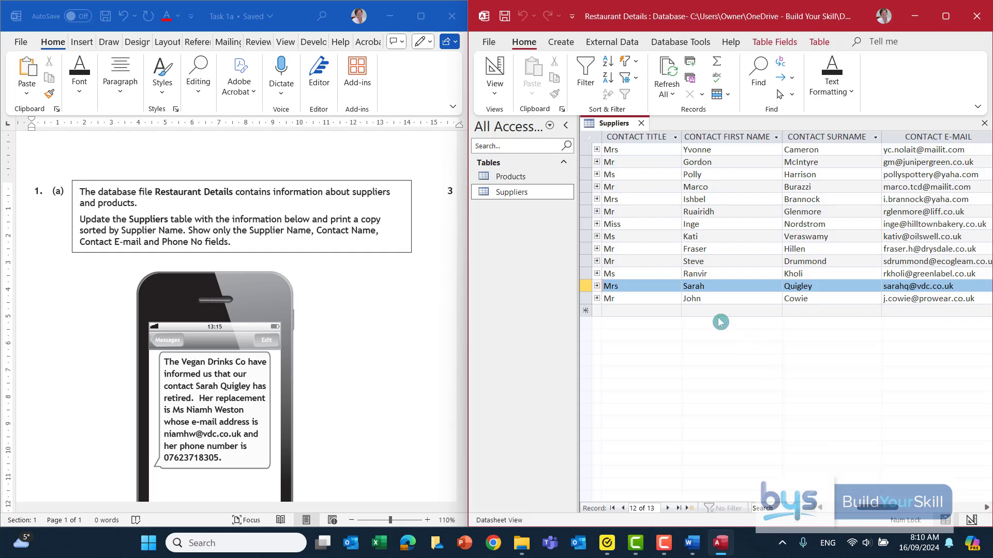
{"action": "left_click_drag", "start_coordinate": [618, 286], "coordinate": [601, 286]}
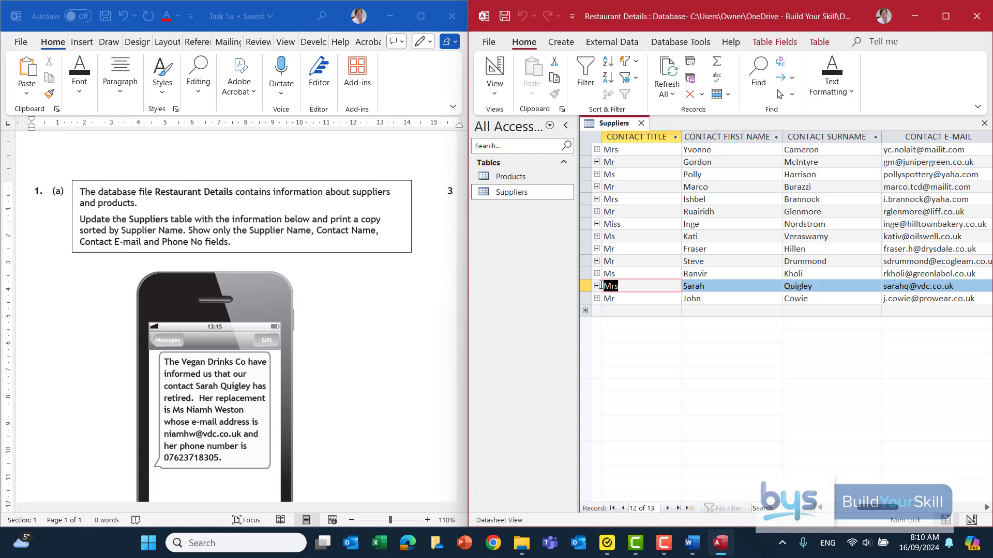
Step: Replace The Vegan Drinks Co's contact with title Ms and the new contact's first name and surname
{"action": "type", "text": "Ms"}
{"action": "key", "text": "Tab"}
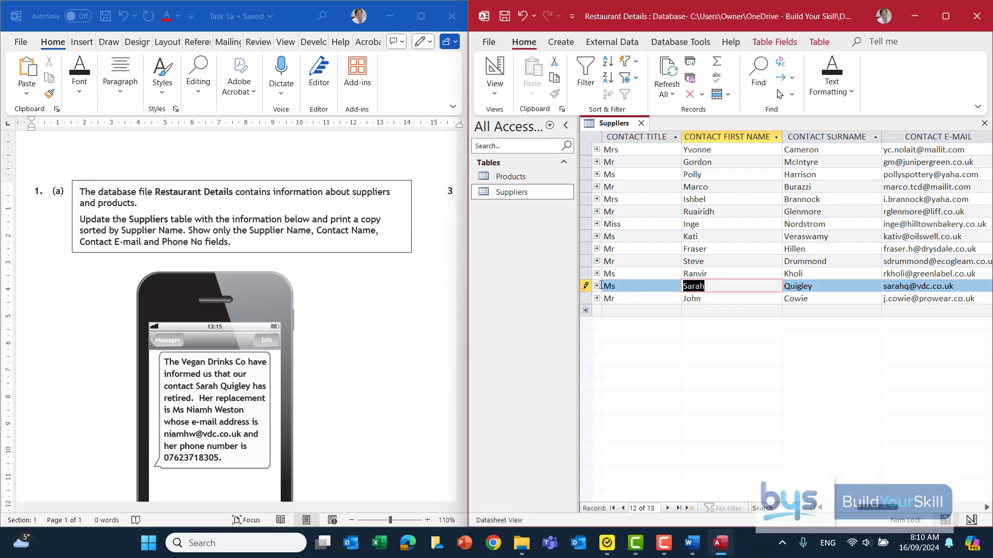
{"action": "key", "text": "Tab"}
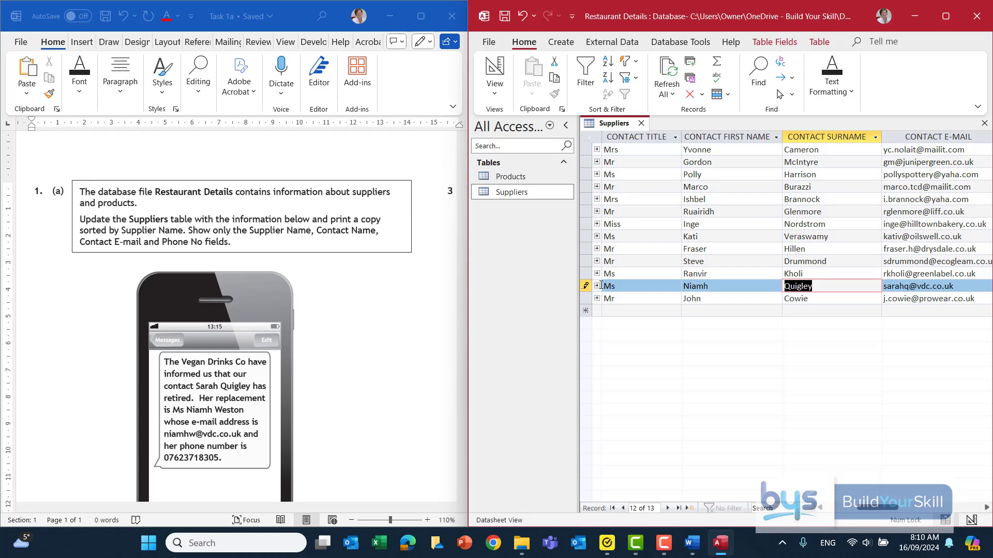
{"action": "key", "text": "Tab"}
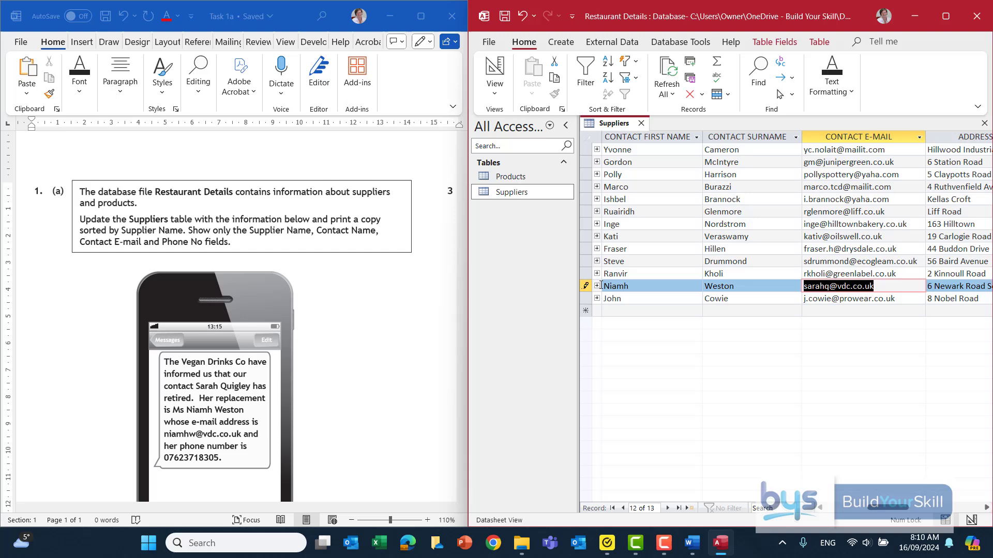
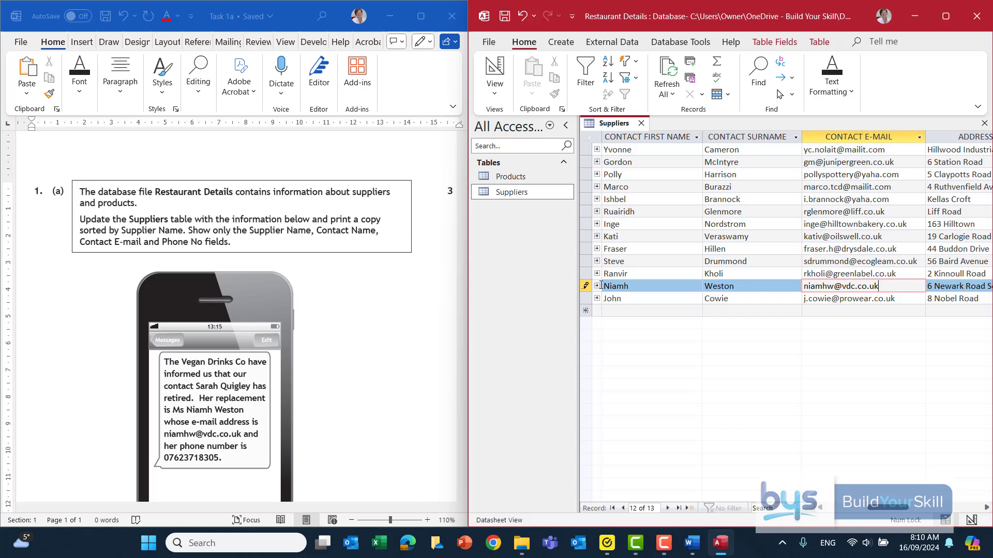
Step: Enter the new contact's e-mail address and phone number
{"action": "key", "text": "Tab"}
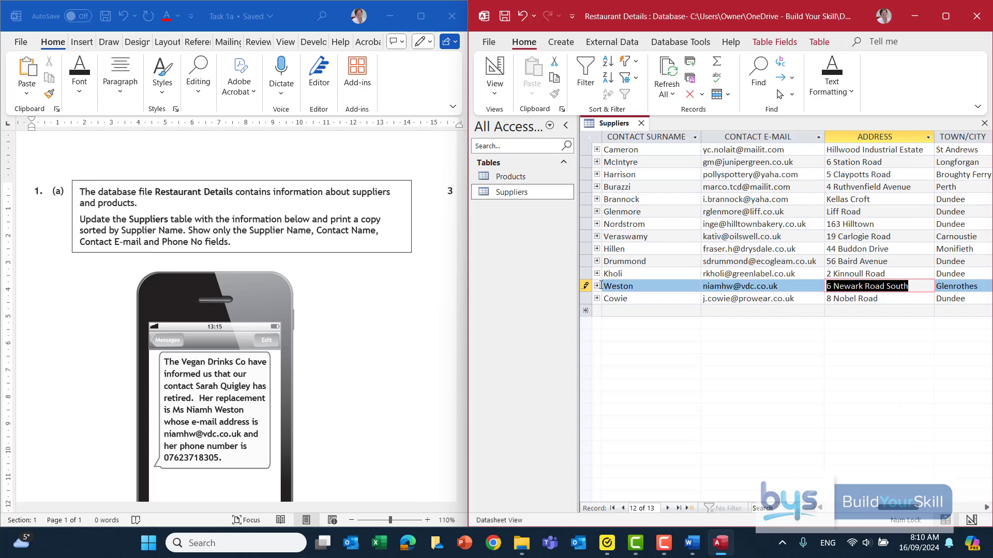
{"action": "key", "text": "Tab"}
{"action": "key", "text": "Tab"}
{"action": "key", "text": "Tab"}
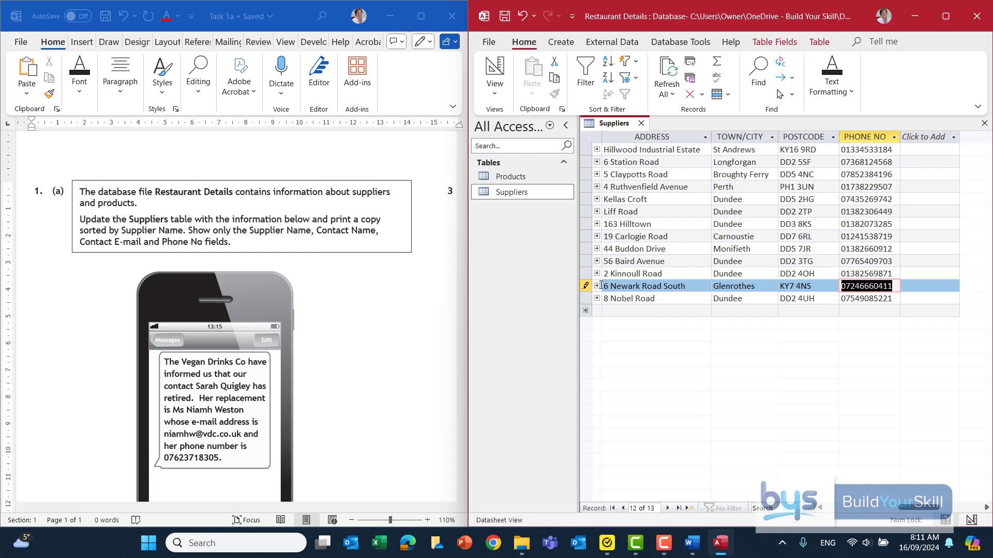
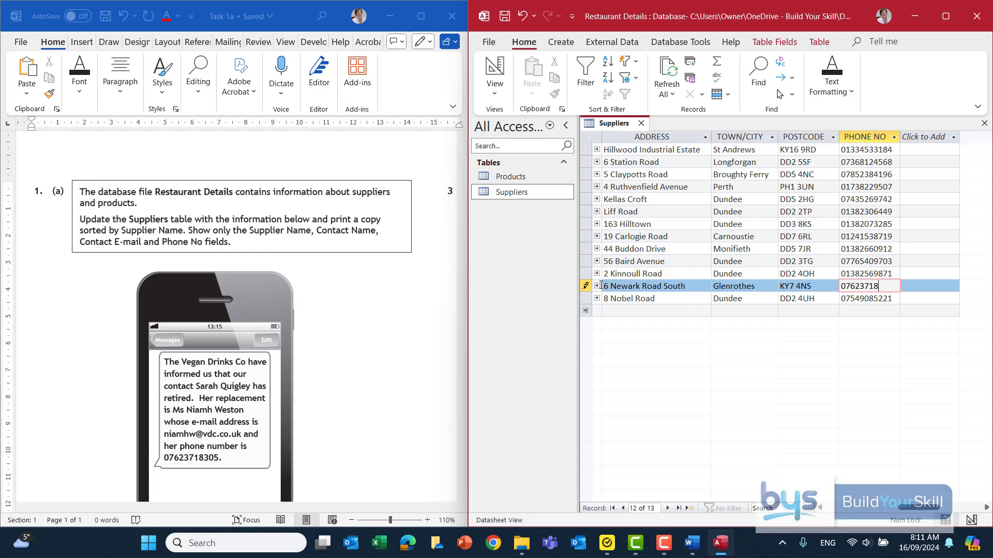
Step: Save the edited record, maximize the window and sort suppliers A to Z by SUPPLIER NAME
{"action": "left_click", "coordinate": [504, 17]}
{"action": "left_click", "coordinate": [946, 16]}
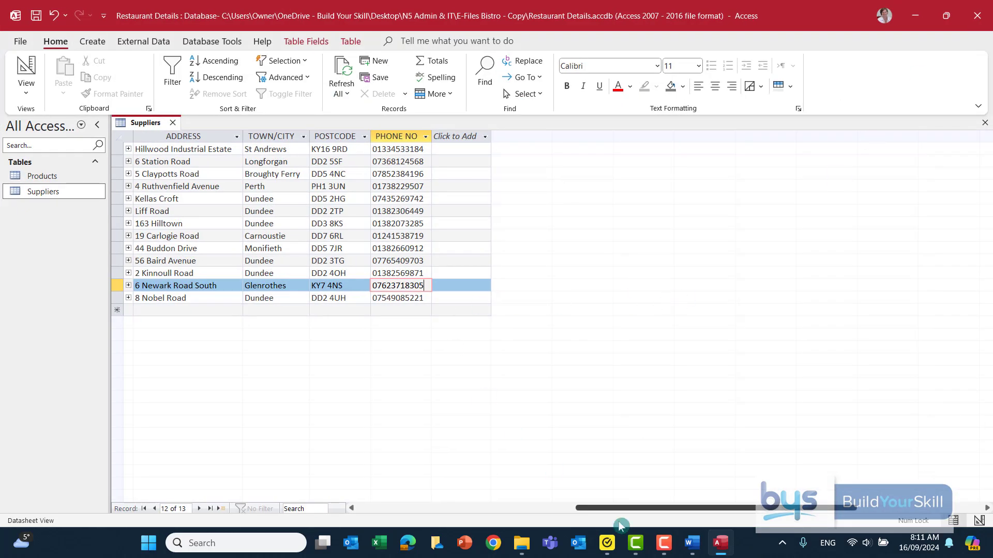
{"action": "left_click_drag", "start_coordinate": [648, 512], "coordinate": [491, 513]}
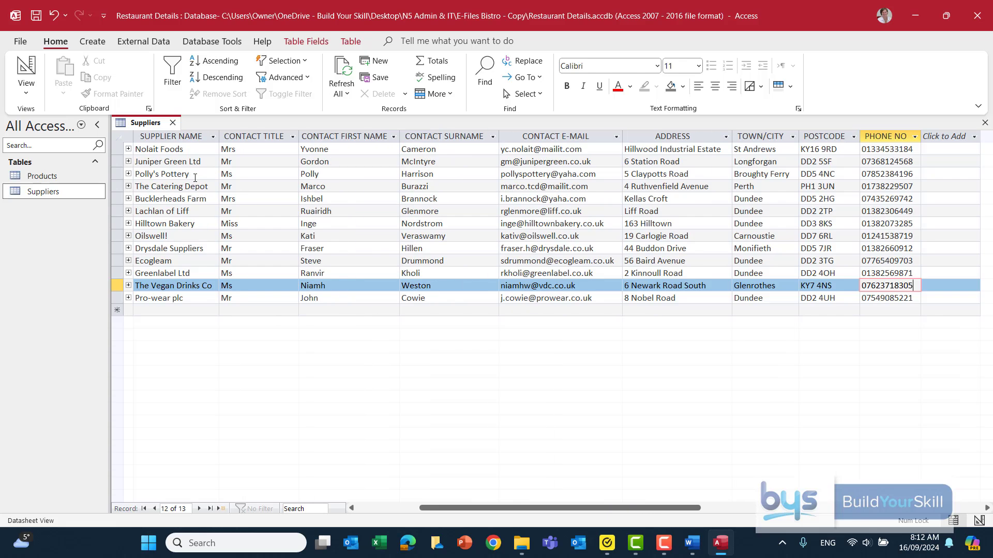
{"action": "left_click", "coordinate": [213, 137]}
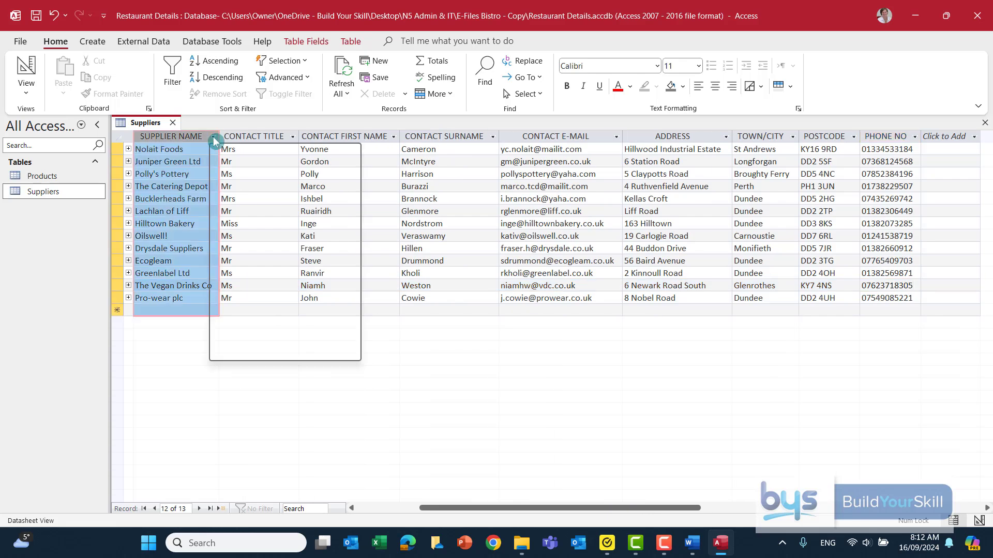
{"action": "left_click", "coordinate": [242, 153]}
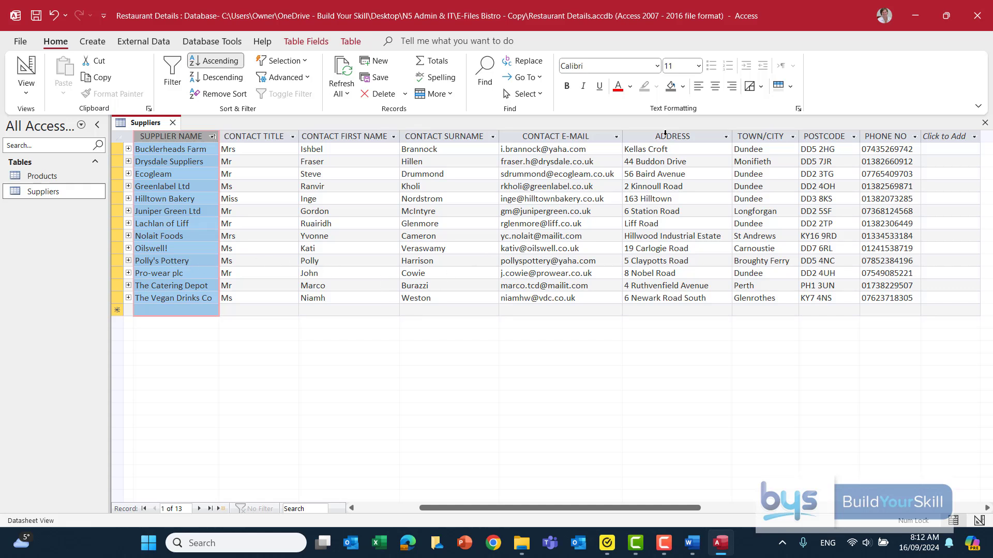
Step: Hide the ADDRESS, TOWN/CITY and POSTCODE columns
{"action": "left_click_drag", "start_coordinate": [616, 507], "coordinate": [635, 506]}
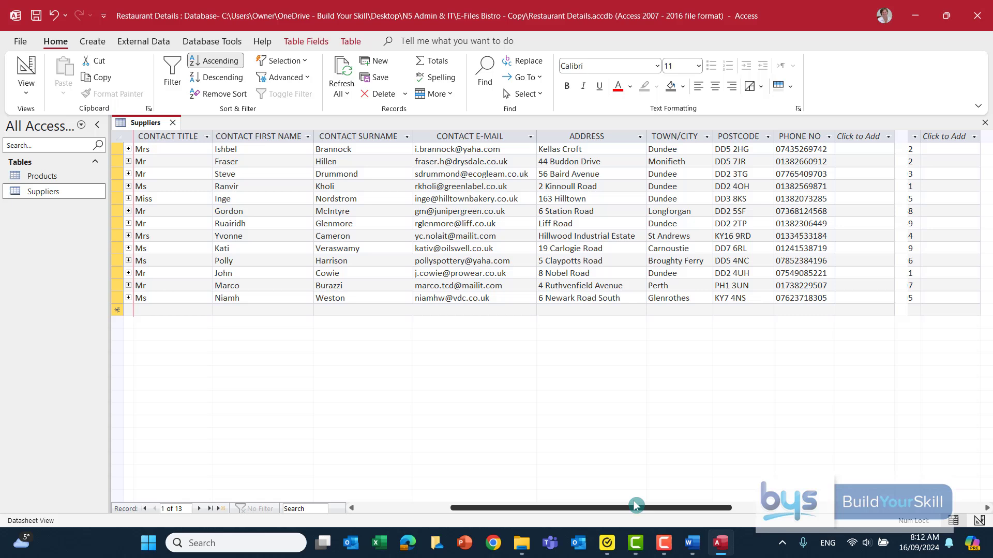
{"action": "left_click", "coordinate": [576, 135]}
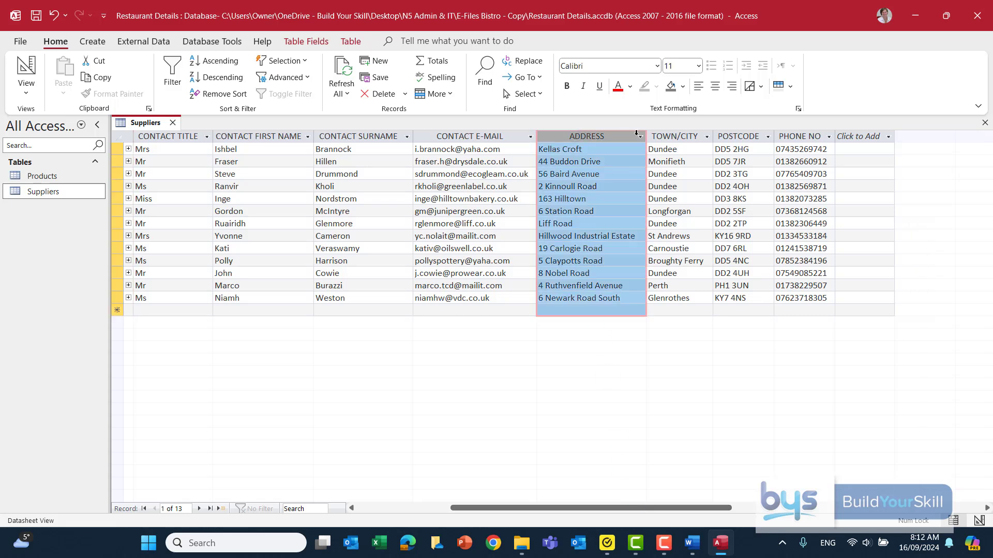
{"action": "left_click_drag", "start_coordinate": [637, 134], "coordinate": [731, 137]}
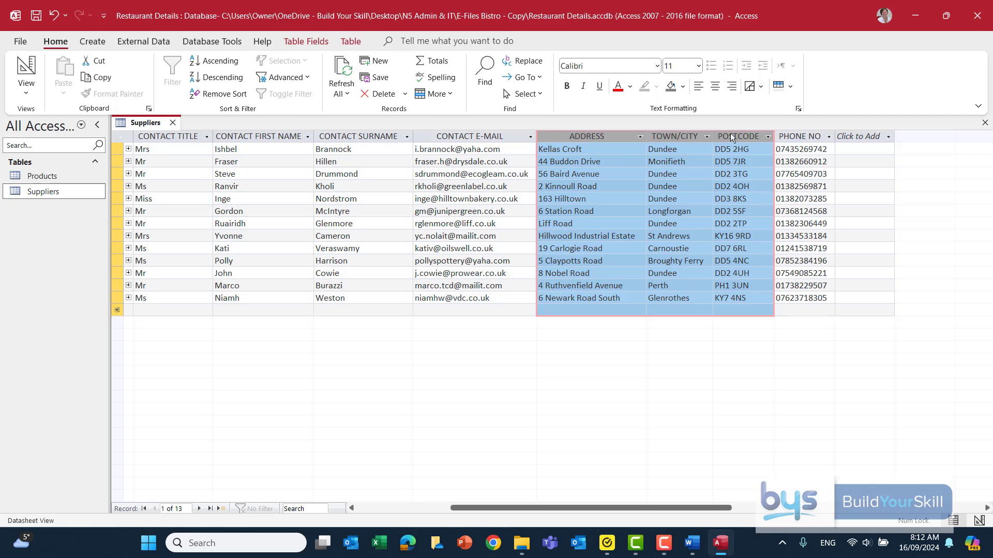
{"action": "right_click", "coordinate": [731, 137]}
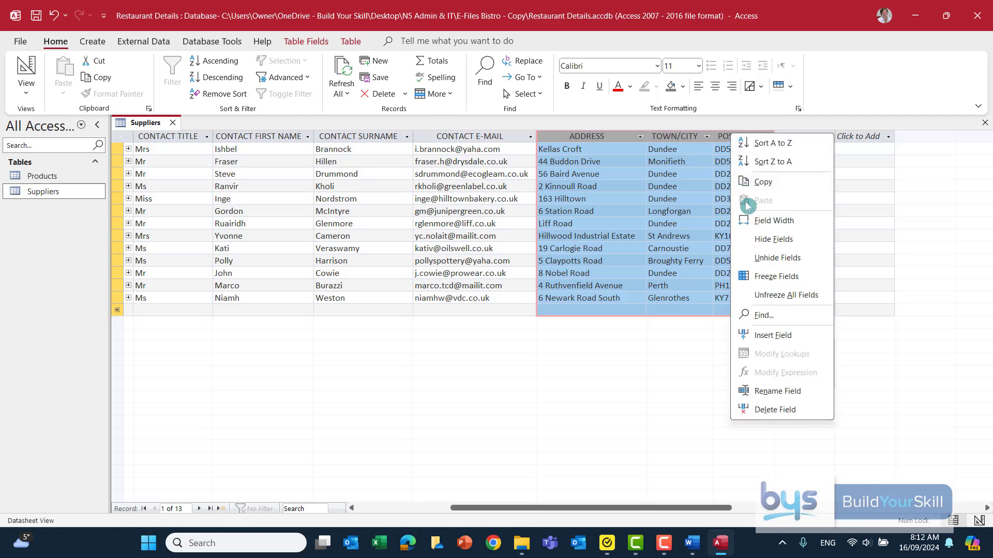
{"action": "left_click", "coordinate": [752, 241]}
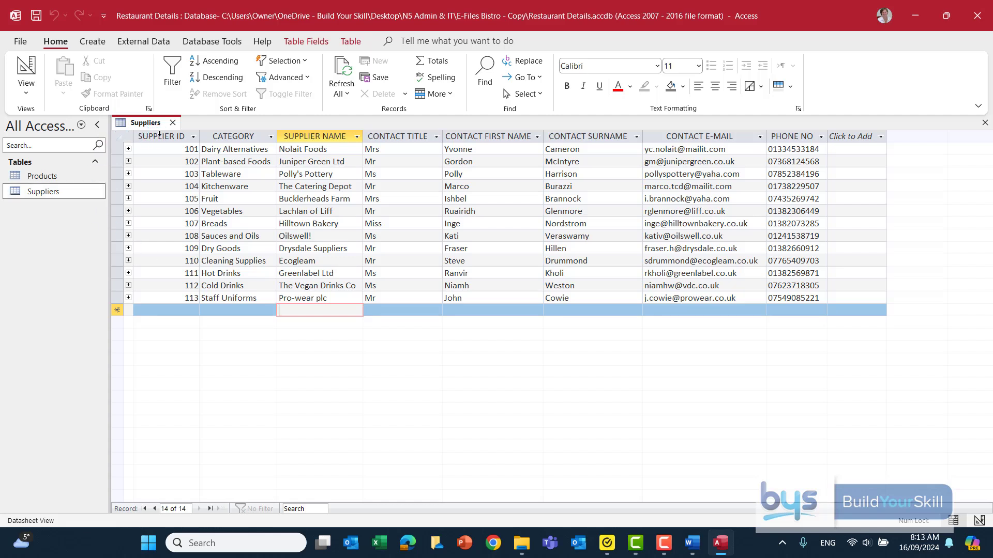
Step: Hide the SUPPLIER ID and CATEGORY columns
{"action": "left_click_drag", "start_coordinate": [159, 134], "coordinate": [218, 132]}
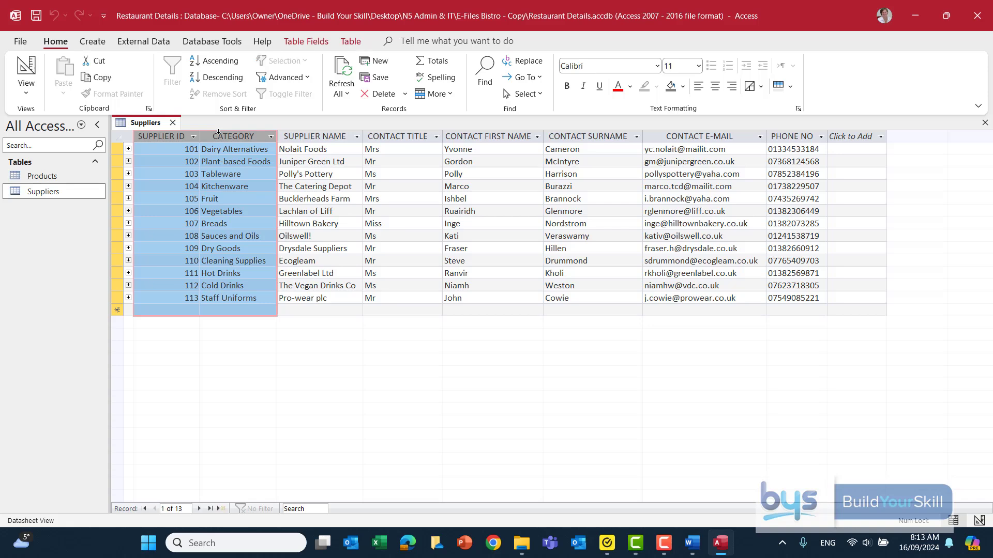
{"action": "right_click", "coordinate": [218, 133]}
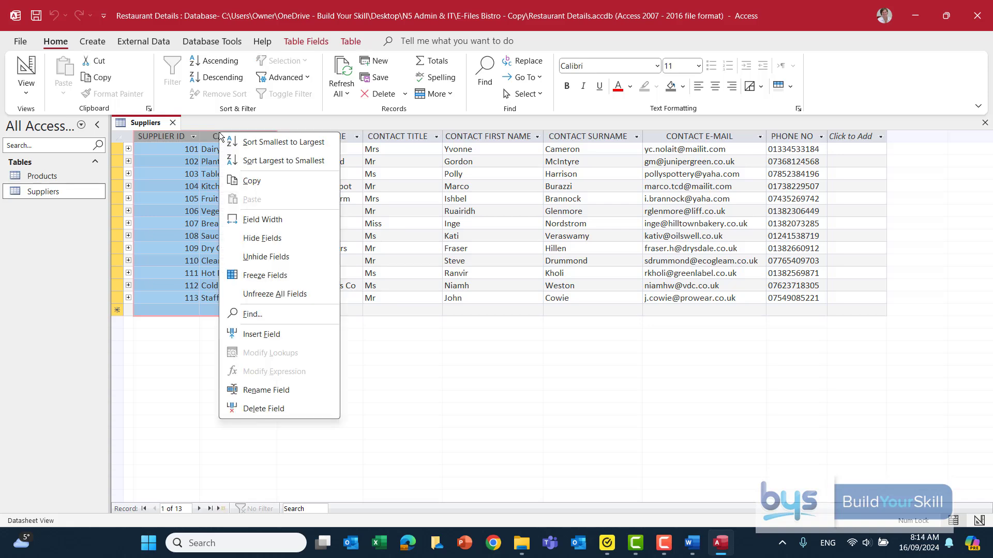
{"action": "left_click", "coordinate": [257, 239]}
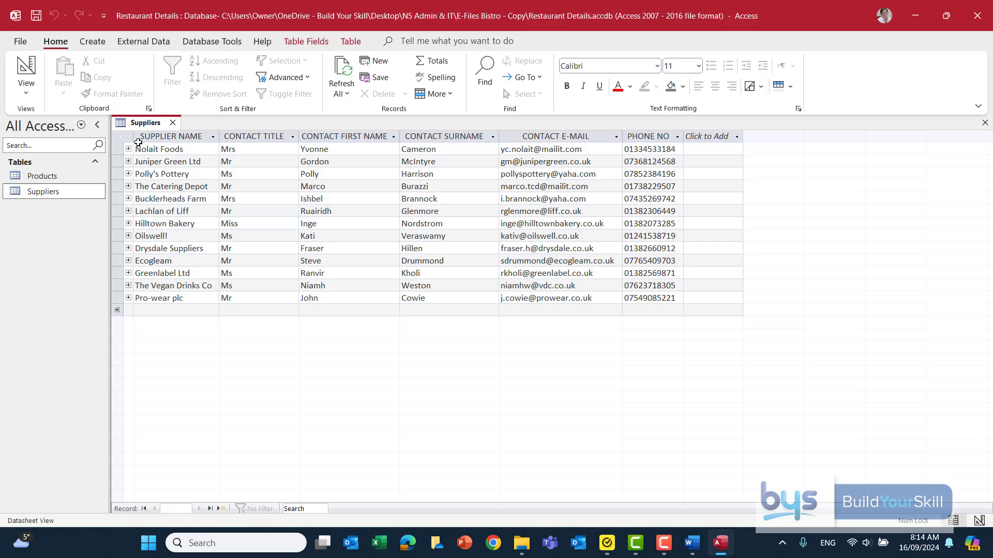